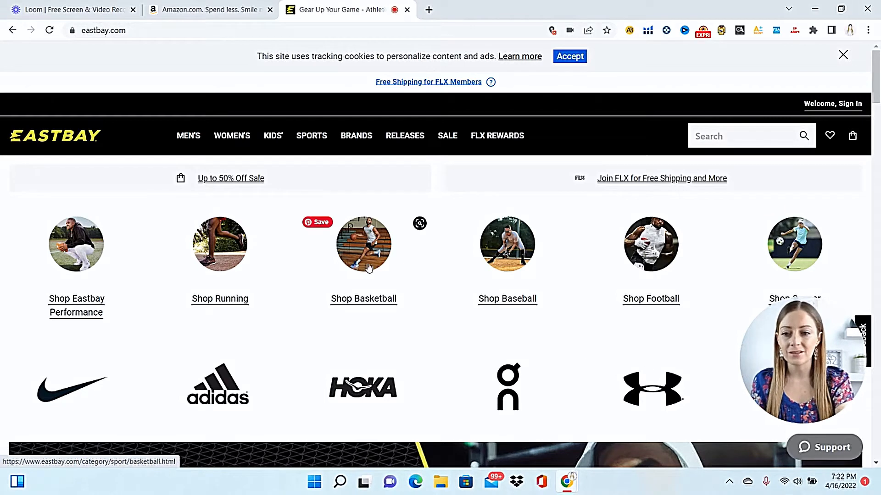
# Step: Search Eastbay for "nike" and filter the results to sale items
pyautogui.click(719, 134)
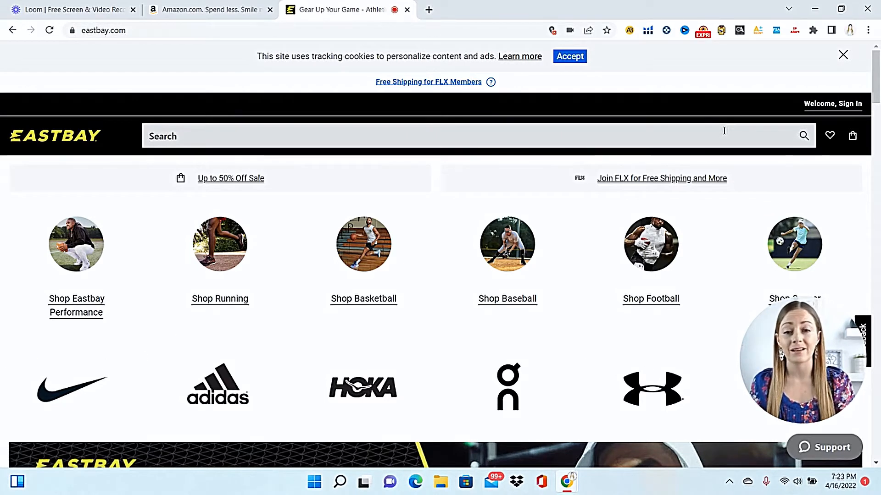
pyautogui.write('nike')
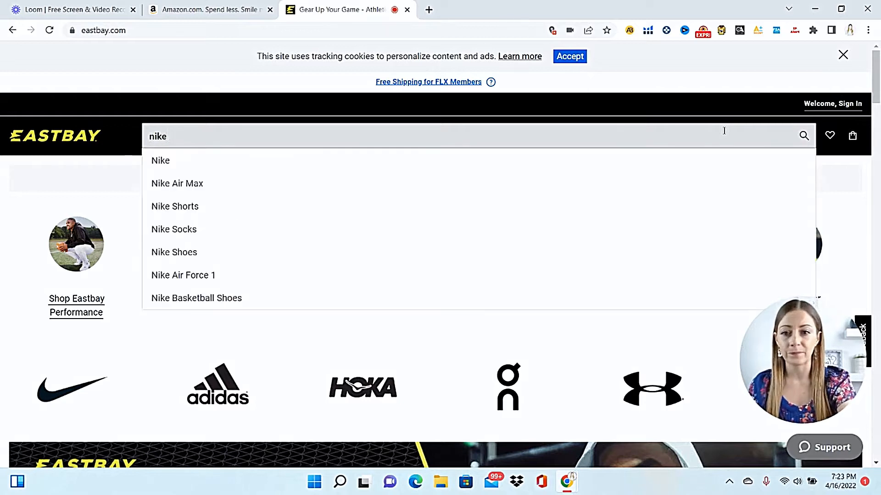
pyautogui.press('Return')
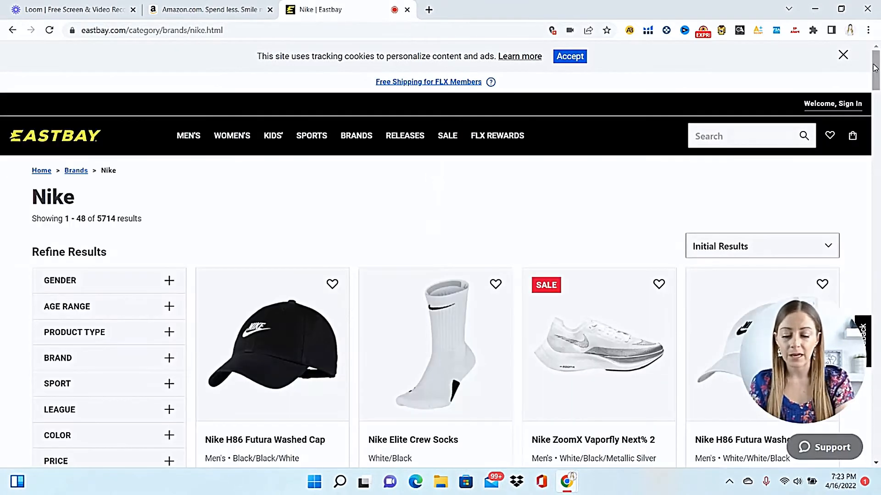
pyautogui.moveTo(874, 68); pyautogui.dragTo(879, 94)
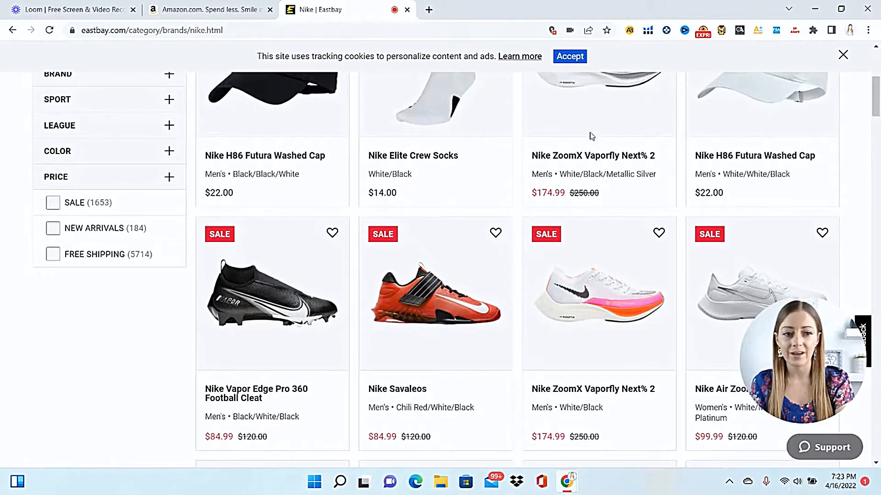
pyautogui.click(51, 207)
# Step: Find the Nike Brasilia Clear Backpack among the sale items and open its product page
pyautogui.moveTo(877, 98)
pyautogui.mouseDown()
pyautogui.moveTo(879, 107)
pyautogui.moveTo(878, 85)
pyautogui.moveTo(880, 94)
pyautogui.mouseUp()
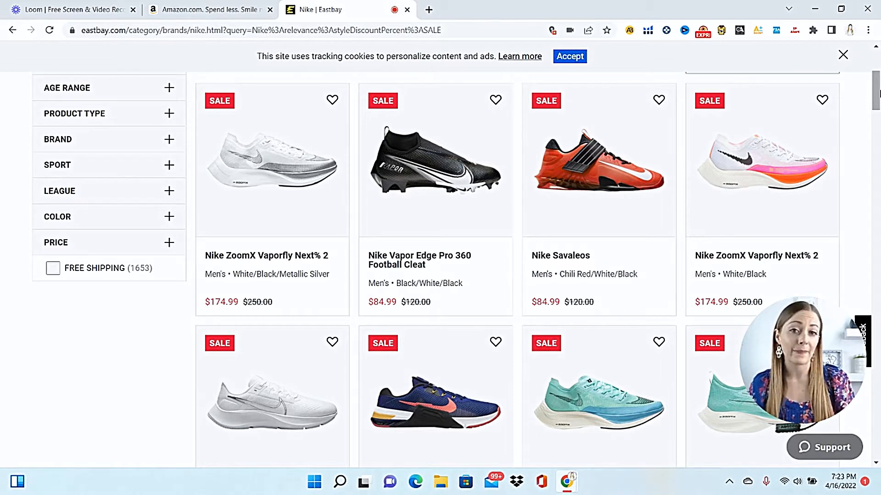
pyautogui.moveTo(879, 94); pyautogui.dragTo(879, 170)
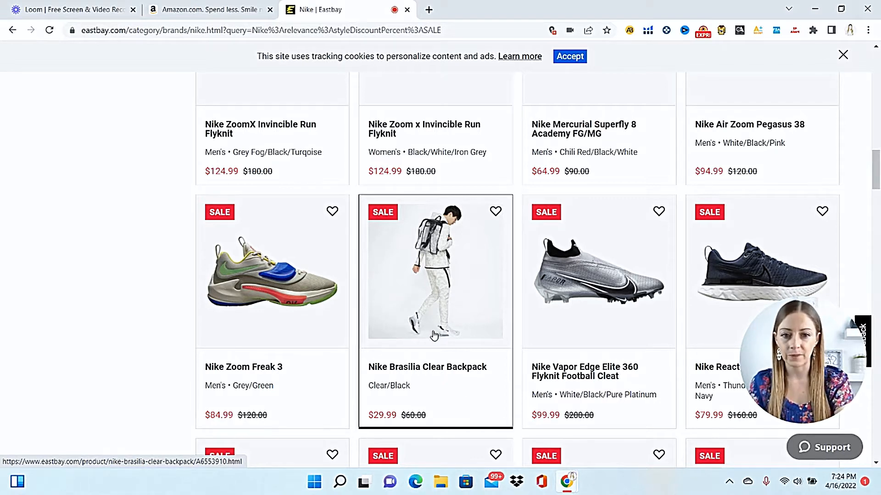
pyautogui.click(426, 308)
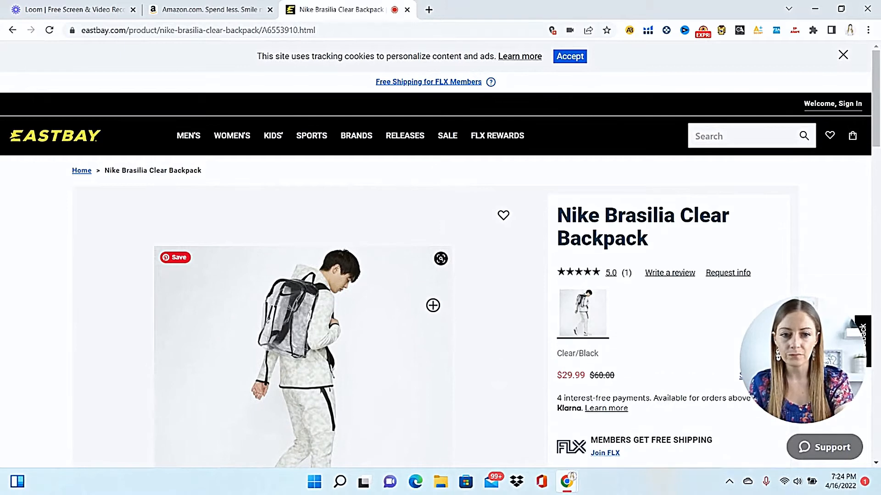
# Step: Copy the product title "Nike Brasilia Clear Backpack" from Eastbay and search Amazon for it
pyautogui.scroll(-1, 562, 179)
pyautogui.tripleClick(562, 179)
pyautogui.hotkey('ctrl', 'c')
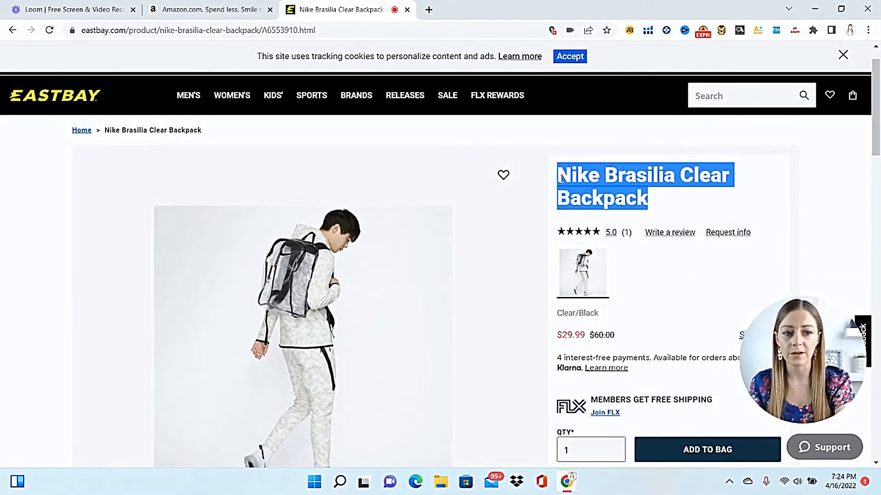
pyautogui.click(213, 13)
pyautogui.click(496, 97)
pyautogui.hotkey('ctrl', 'v')
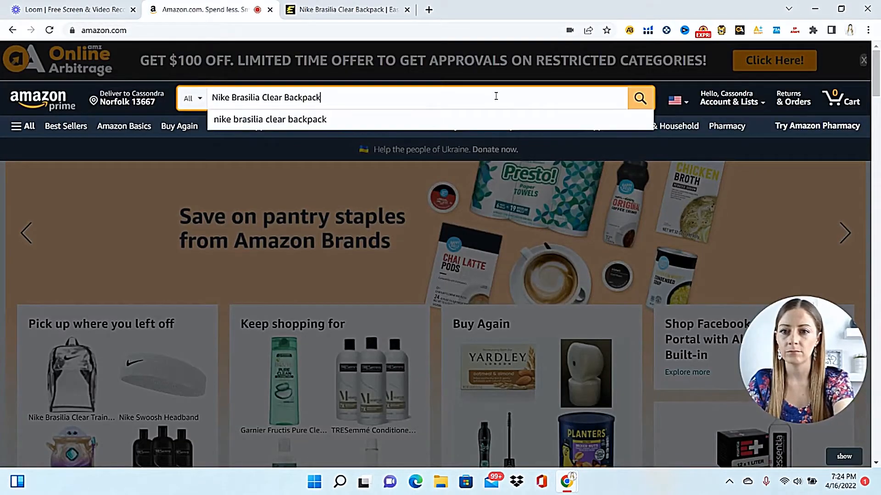
pyautogui.press('Return')
# Step: Open the Nike Brasilia Clear Training Backpack listing from the Amazon search results
pyautogui.scroll(-10, 496, 96)
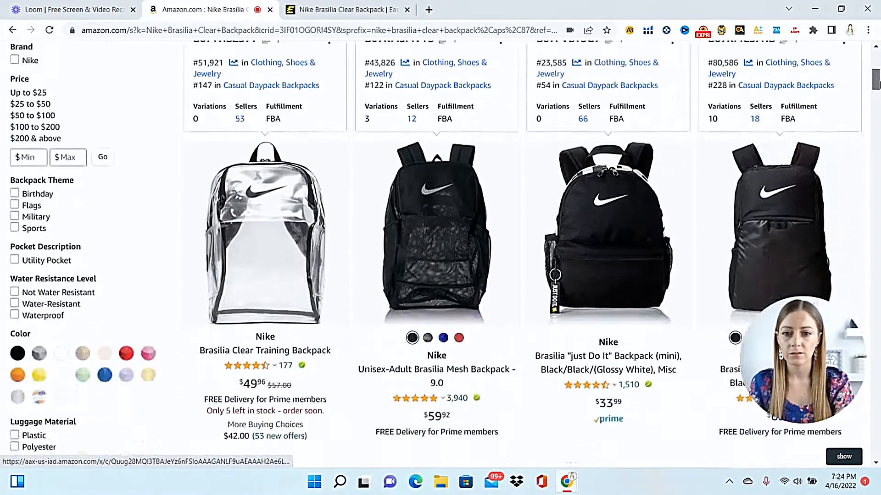
pyautogui.moveTo(879, 85); pyautogui.dragTo(879, 84)
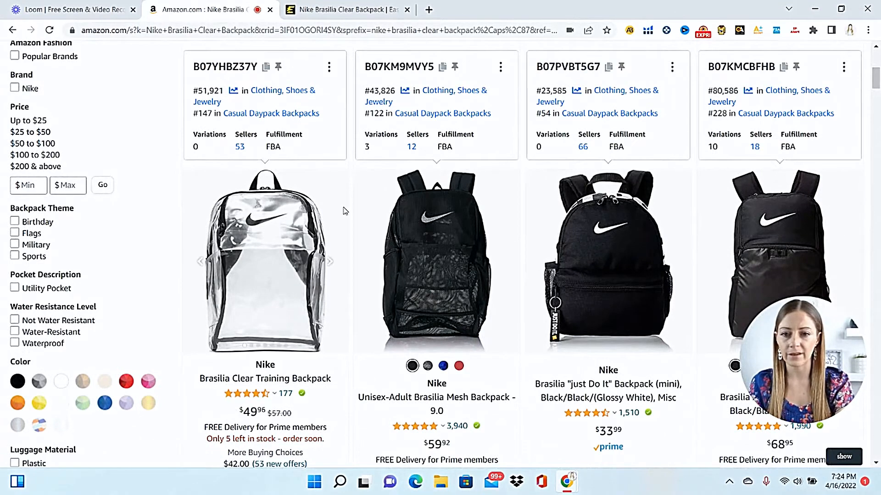
pyautogui.click(276, 311)
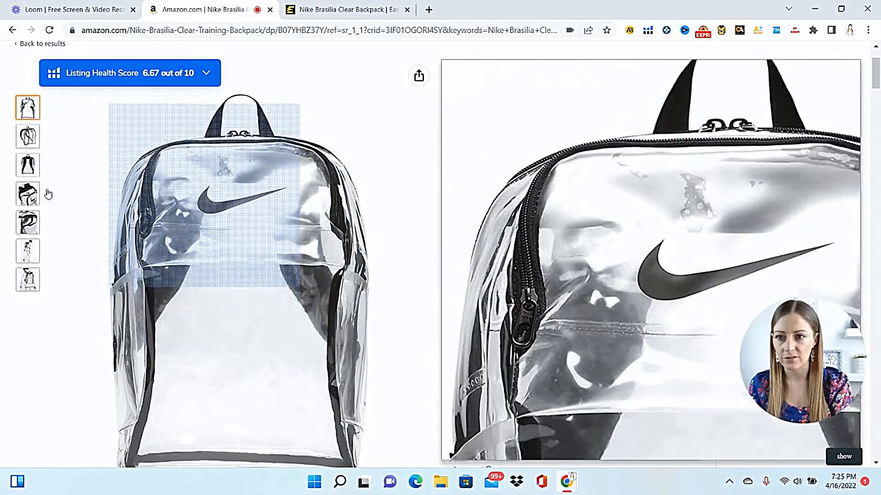
# Step: View the Amazon listing's other photos and compare them with the backpack photo on the Eastbay page
pyautogui.click(26, 138)
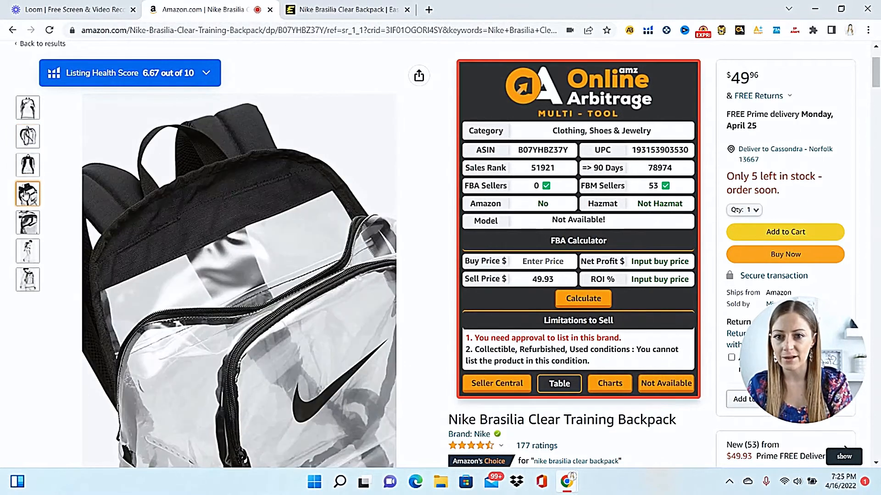
pyautogui.moveTo(22, 223)
pyautogui.moveTo(28, 251)
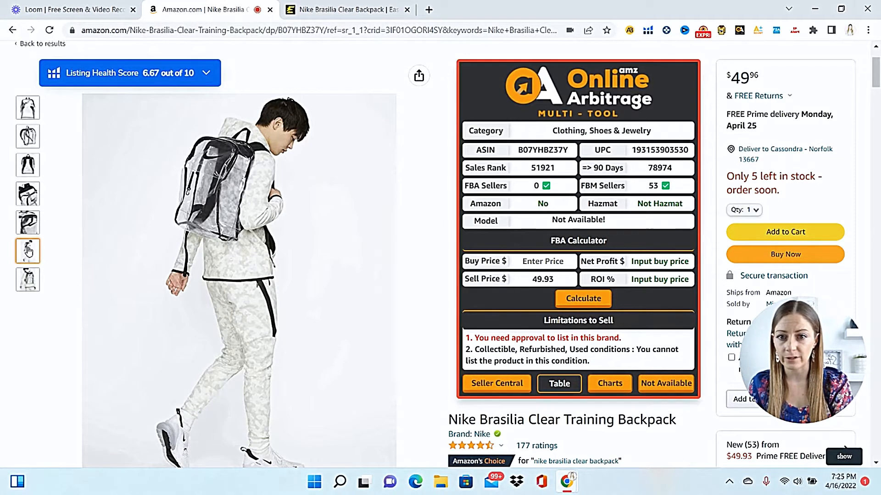
pyautogui.hotkey('ctrl', 'Tab')
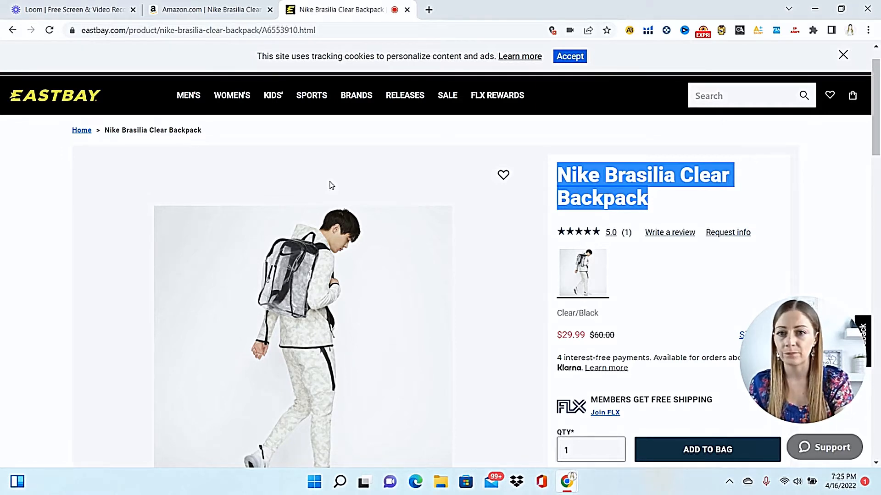
pyautogui.click(193, 9)
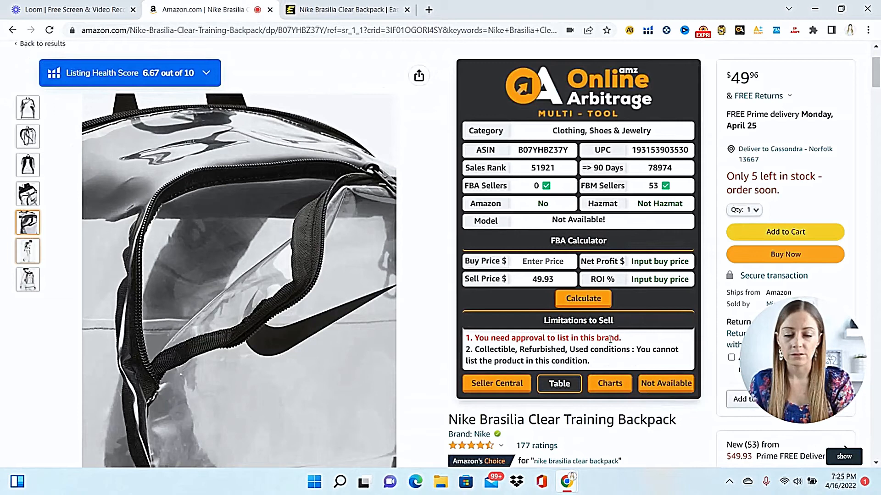
# Step: Look up the backpack in Seller Central from the Multi-Tool and choose New as its condition
pyautogui.click(509, 391)
pyautogui.click(857, 211)
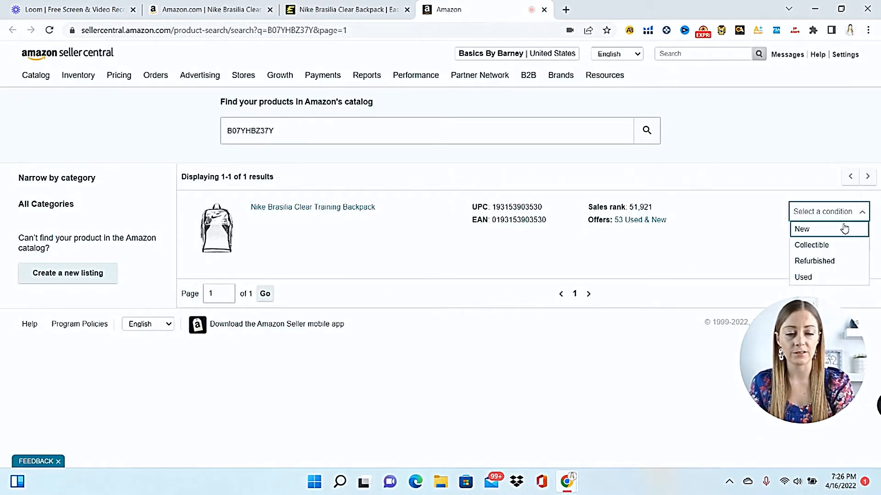
pyautogui.click(845, 228)
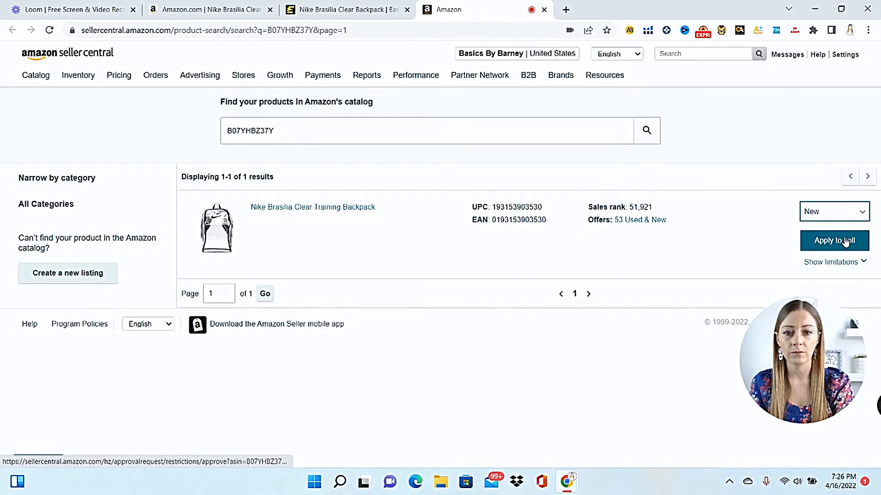
# Step: Apply to sell the backpack, request approval for the NIKE brand and review the invoice requirements
pyautogui.click(846, 242)
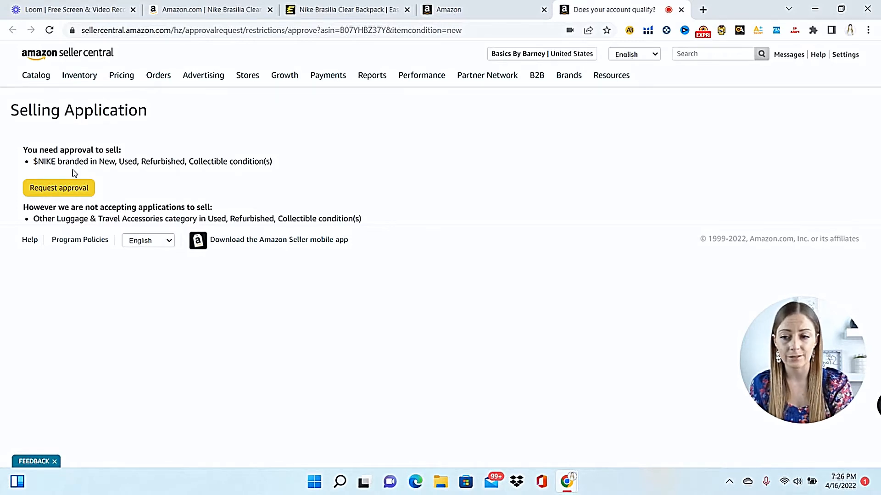
pyautogui.click(68, 191)
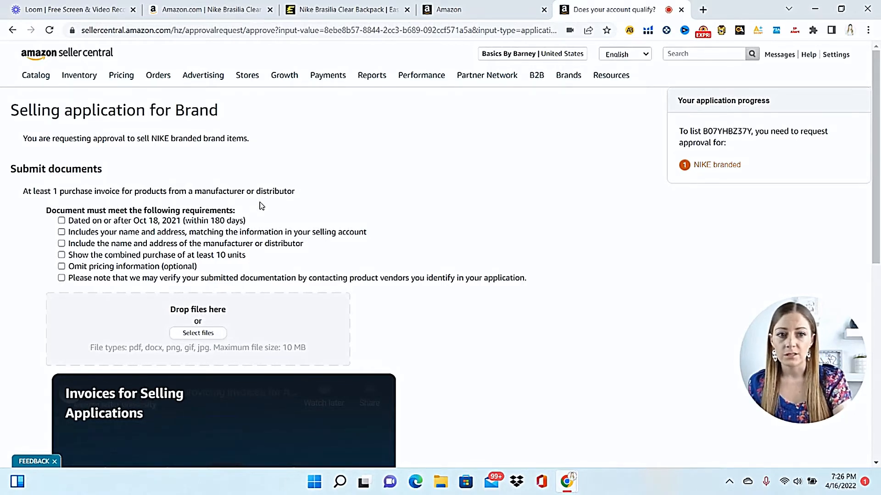
pyautogui.moveTo(372, 75)
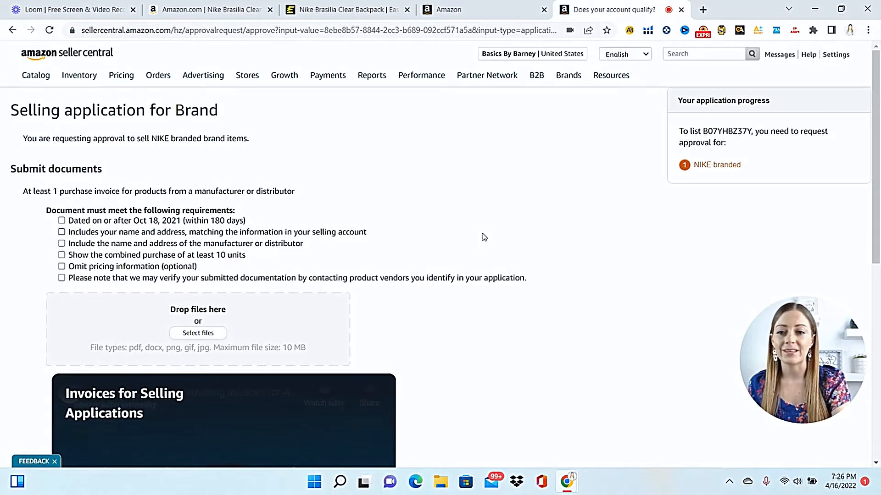
pyautogui.moveTo(248, 257); pyautogui.dragTo(218, 262)
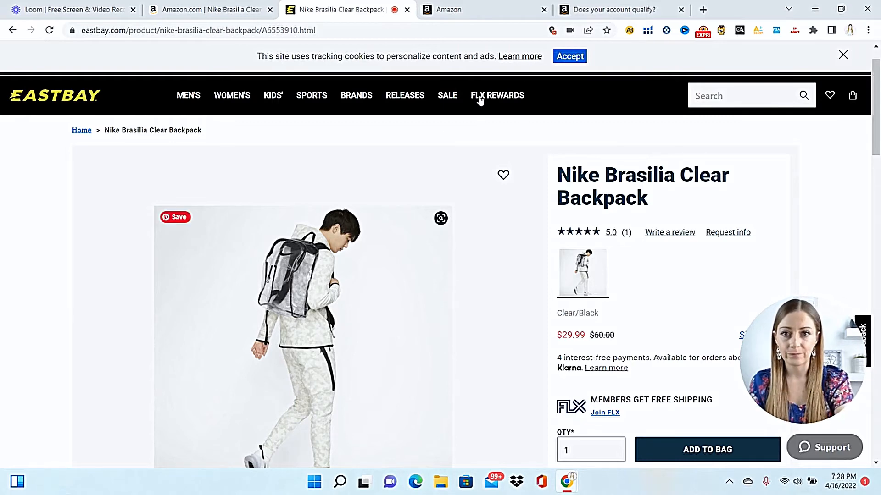
# Step: Return to the backpack's Amazon listing and examine its Keepa price history chart
pyautogui.click(226, 9)
pyautogui.moveTo(878, 98); pyautogui.dragTo(878, 144)
pyautogui.scroll(3, 294, 220)
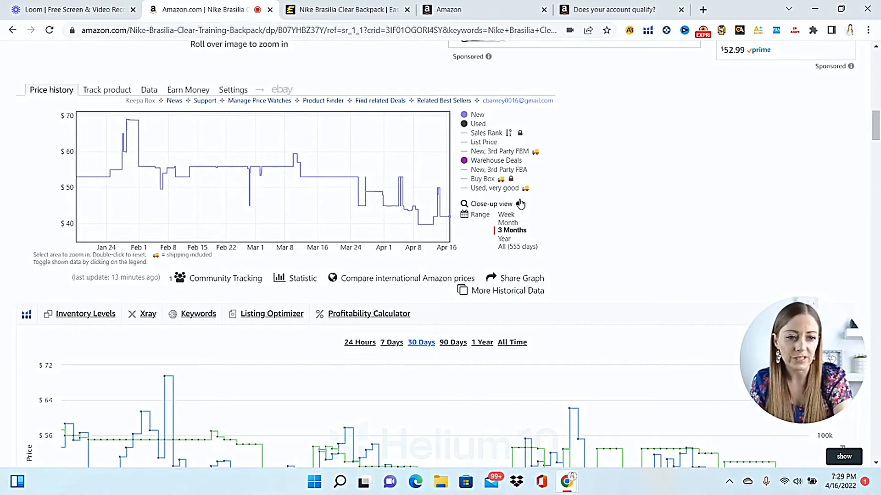
# Step: Set the buy price to 29.99 in the Multi-Tool's FBA Calculator
pyautogui.moveTo(874, 128); pyautogui.dragTo(878, 73)
pyautogui.click(531, 303)
pyautogui.write('29.99')
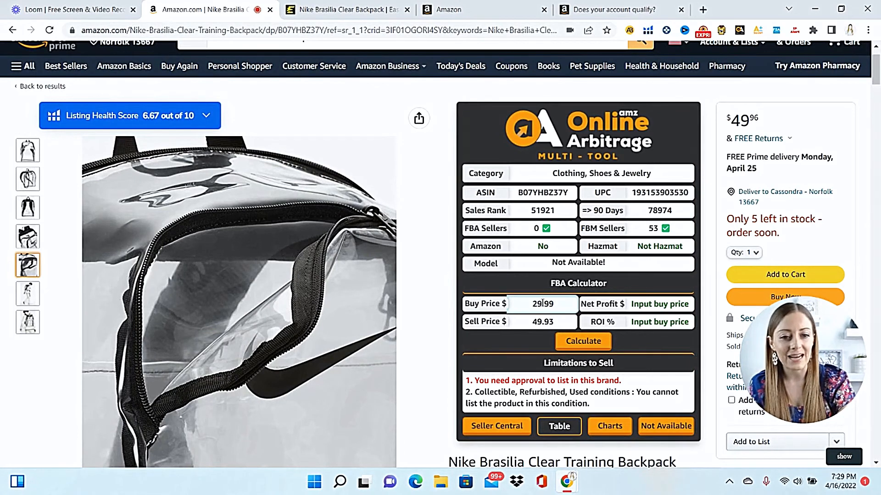
# Step: Replace the sell price in the FBA Calculator with 50.00 and calculate the net profit and ROI
pyautogui.click(557, 319)
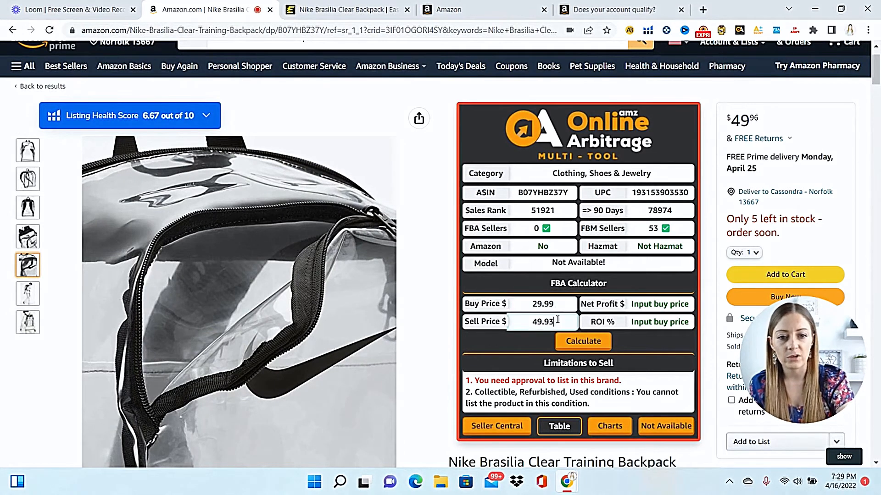
pyautogui.press('BackSpace')
pyautogui.press('BackSpace')
pyautogui.press('BackSpace')
pyautogui.press('BackSpace')
pyautogui.press('BackSpace')
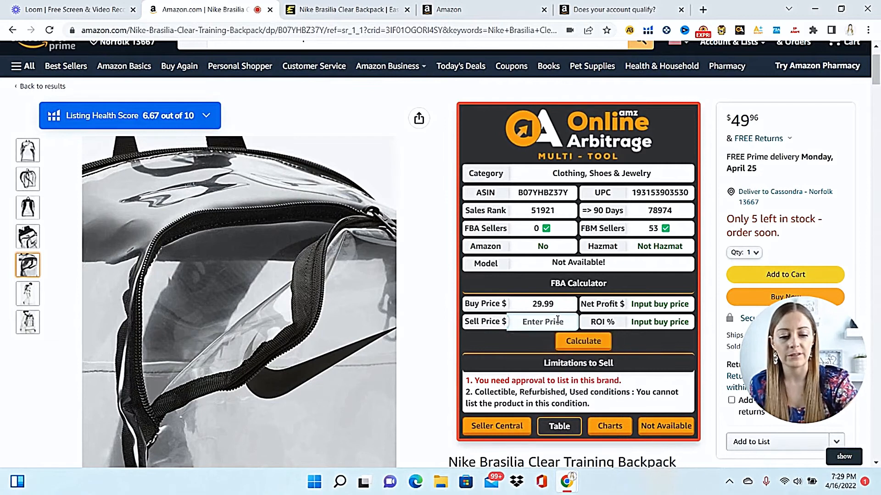
pyautogui.write('50.00')
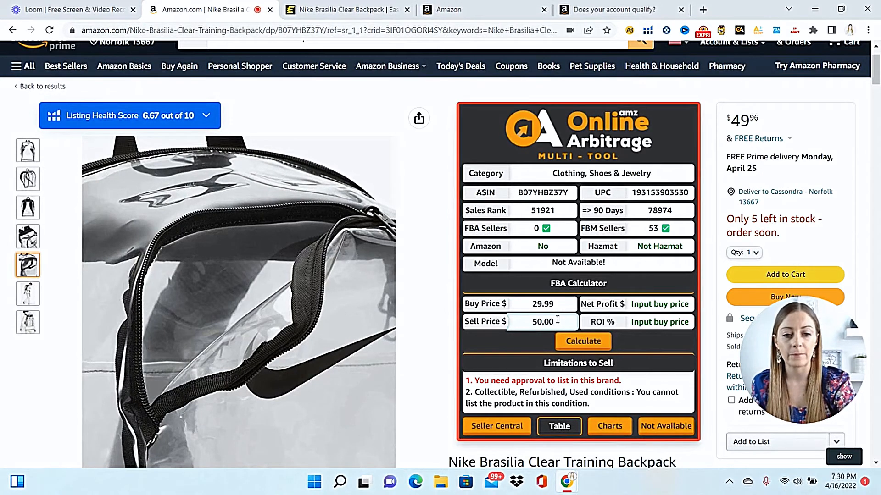
pyautogui.click(573, 346)
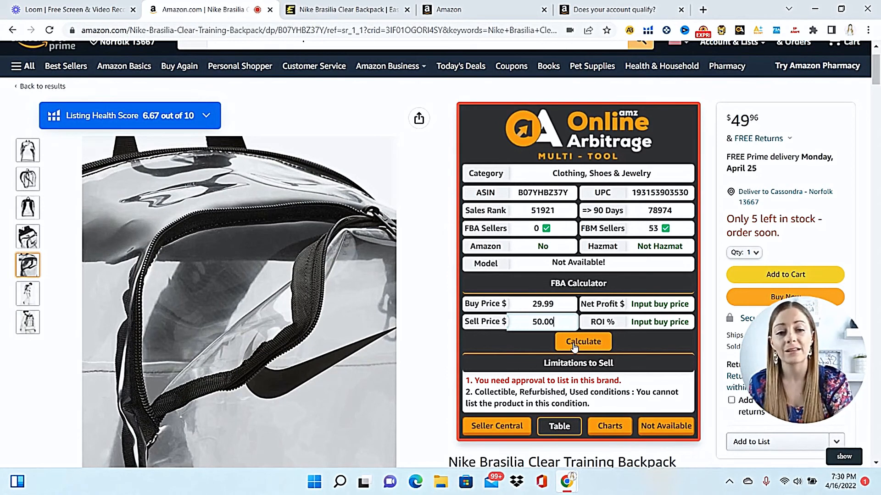
pyautogui.click(574, 342)
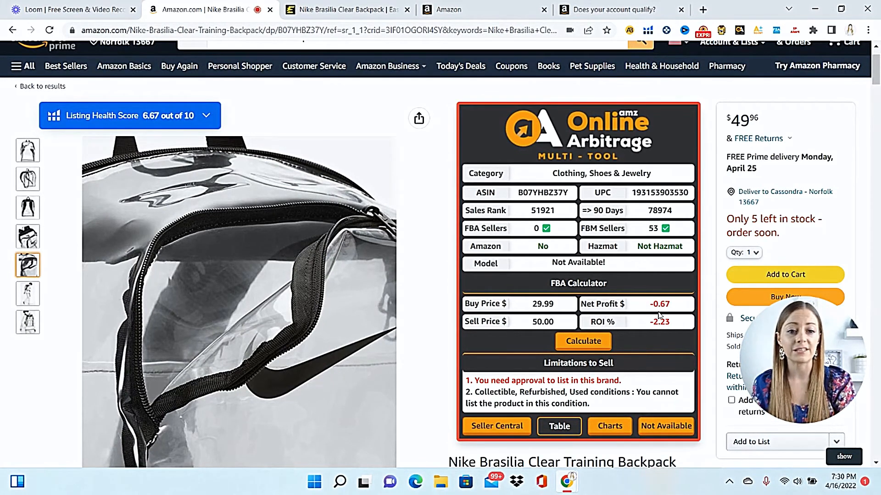
# Step: Set the sell price to 50.75 and recalculate the net profit and ROI
pyautogui.click(556, 320)
pyautogui.press('BackSpace')
pyautogui.press('BackSpace')
pyautogui.write('75')
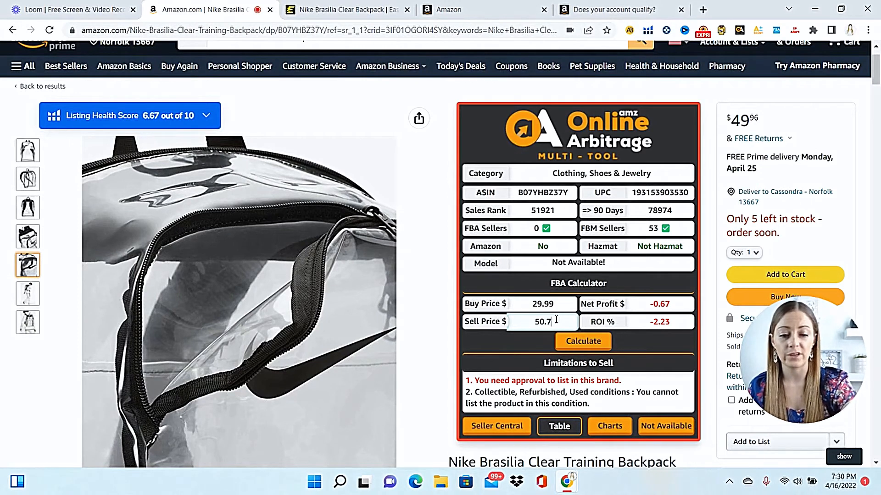
pyautogui.click(573, 347)
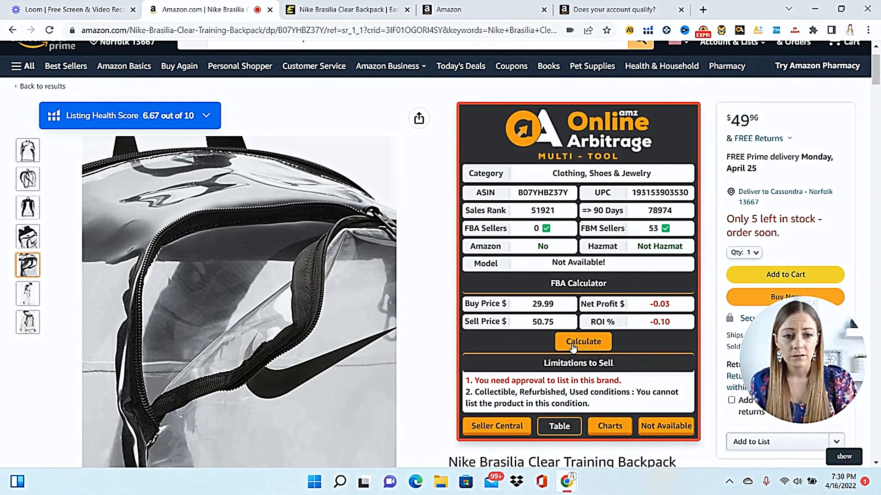
# Step: Set the sell price to 50.80 and recalculate the net profit and ROI
pyautogui.click(557, 323)
pyautogui.press('BackSpace')
pyautogui.press('BackSpace')
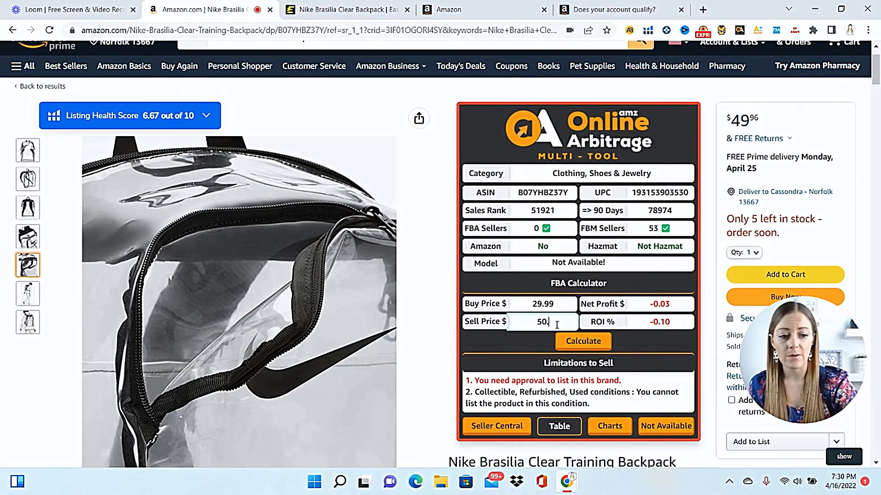
pyautogui.write('80')
pyautogui.click(567, 347)
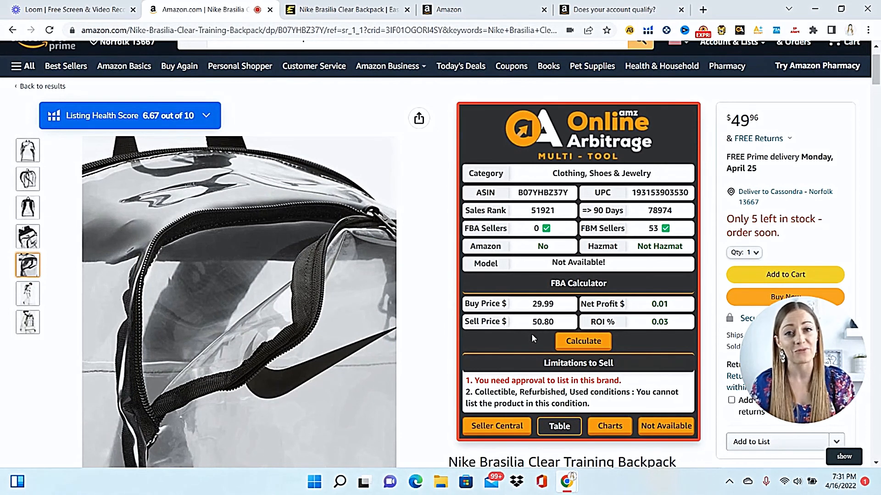
pyautogui.click(824, 406)
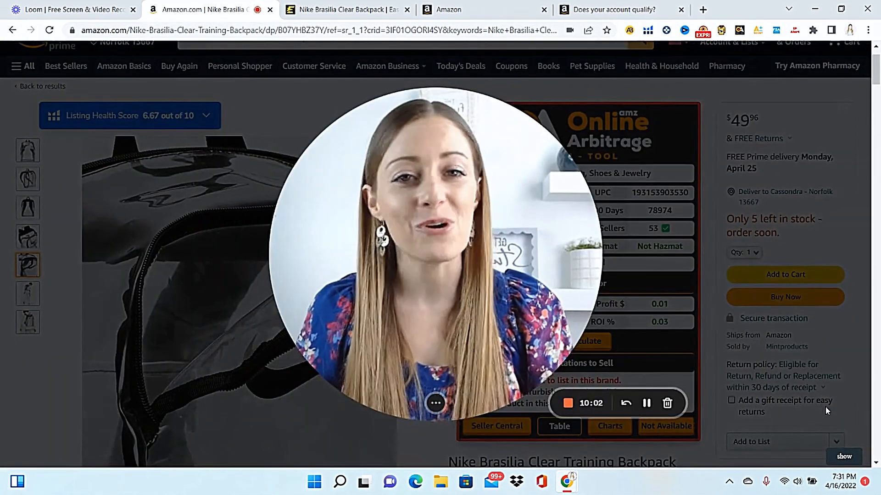